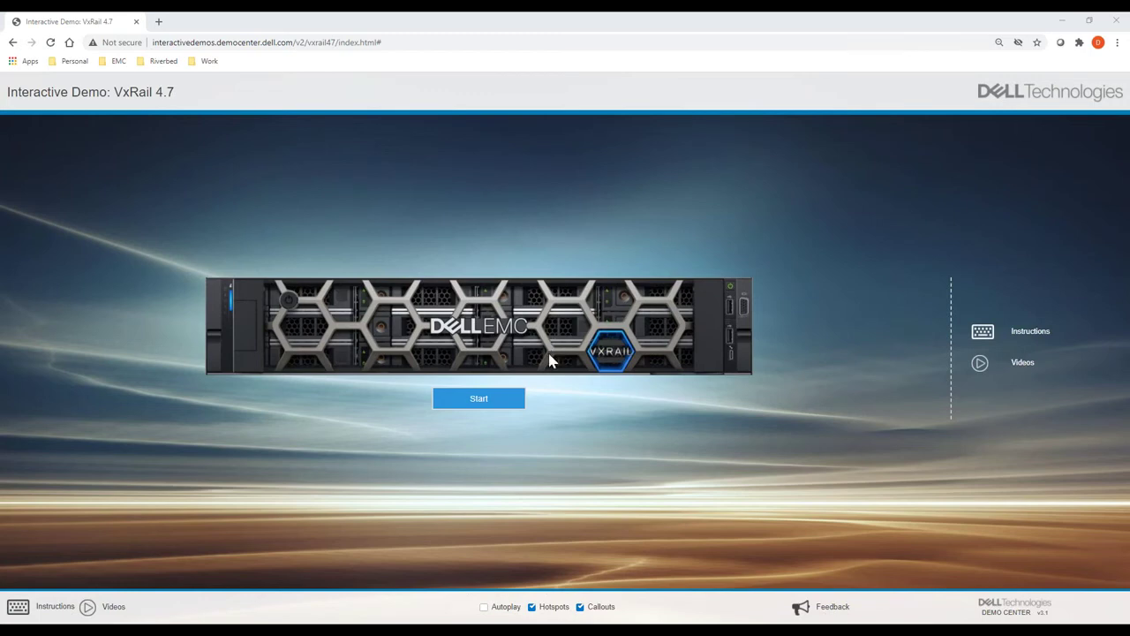
pyautogui.click(492, 406)
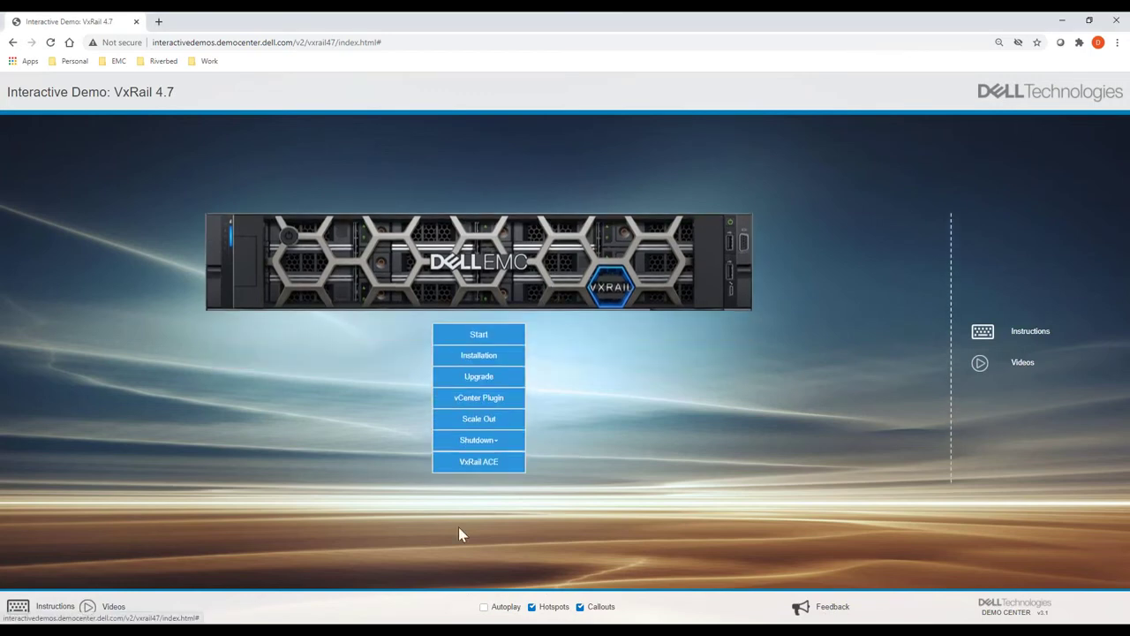
pyautogui.click(483, 466)
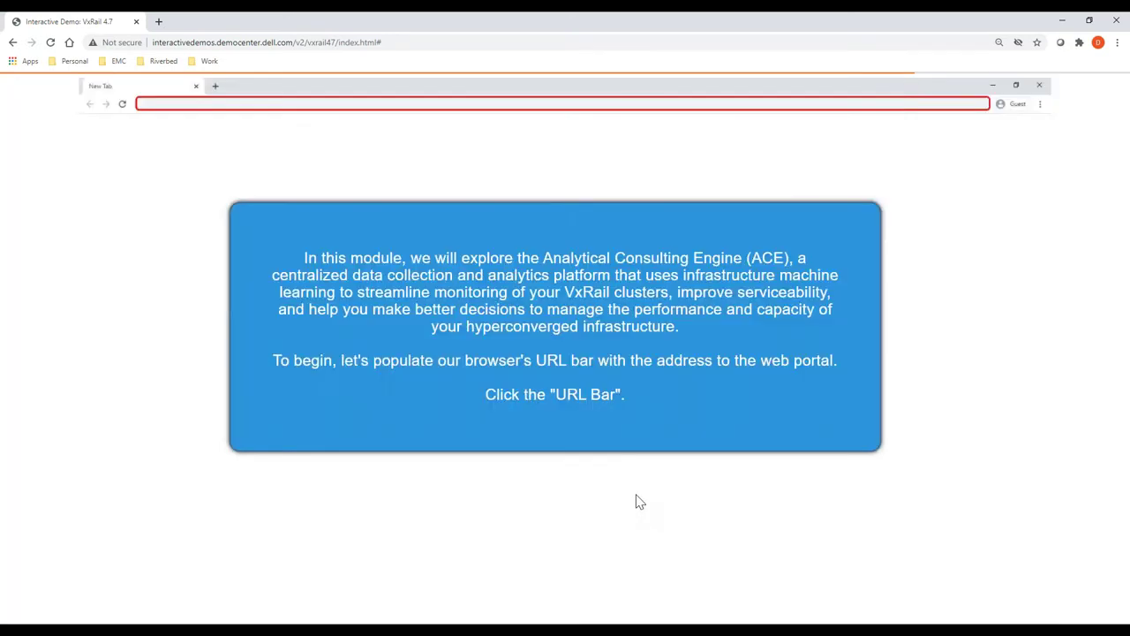
pyautogui.click(50, 42)
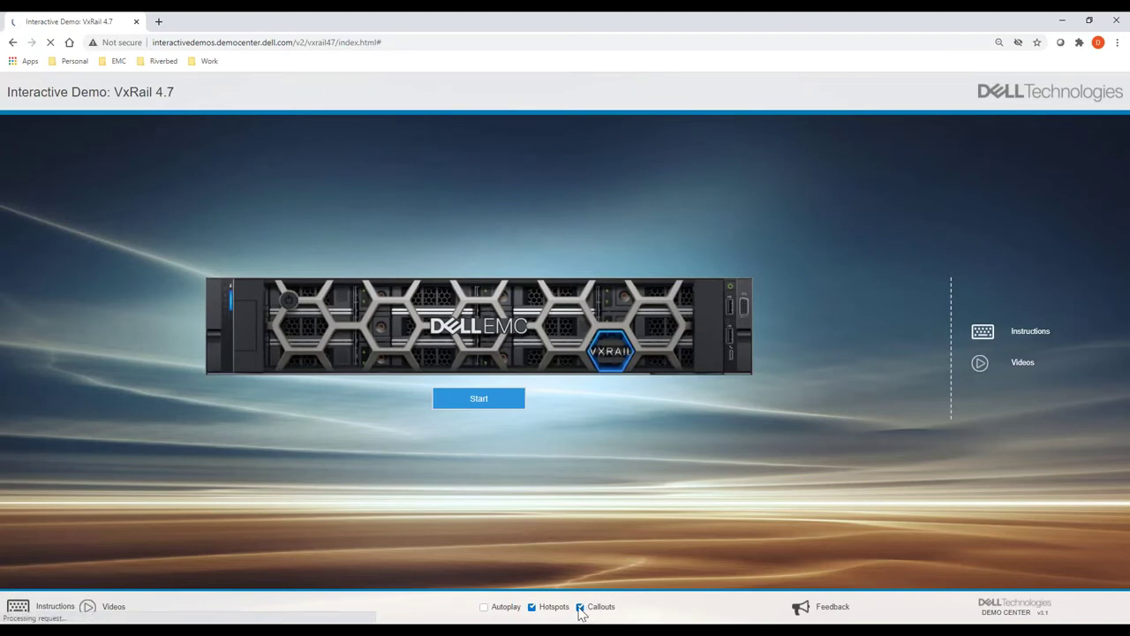
# - Start the demo's VxRail ACE module with callouts turned off and load the web portal's address in the simulated browser
pyautogui.click(505, 404)
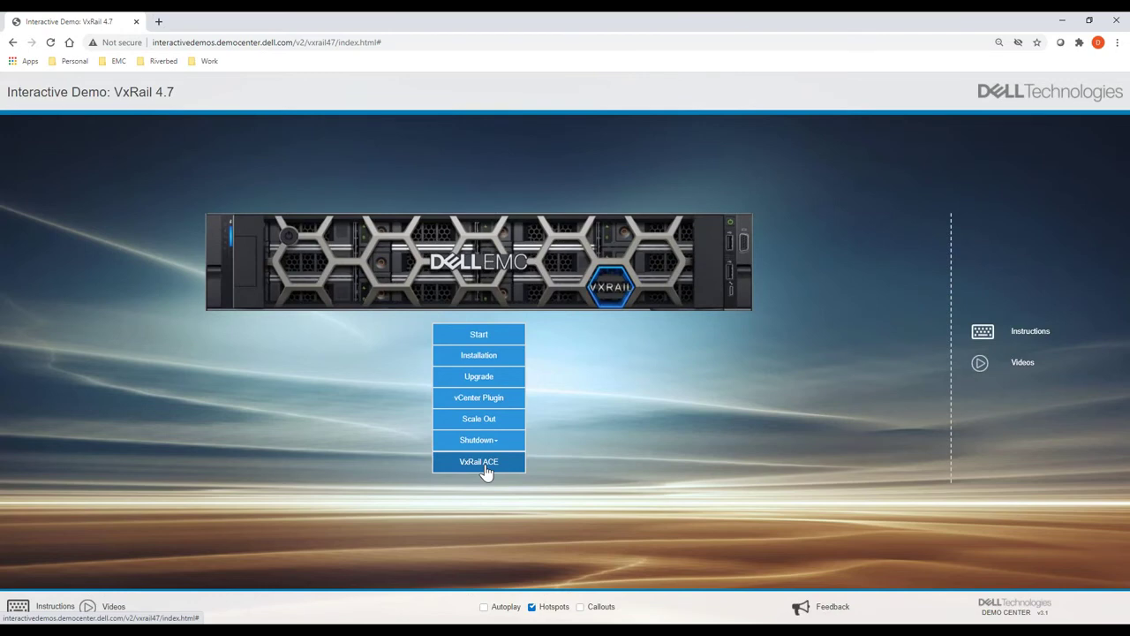
pyautogui.click(481, 464)
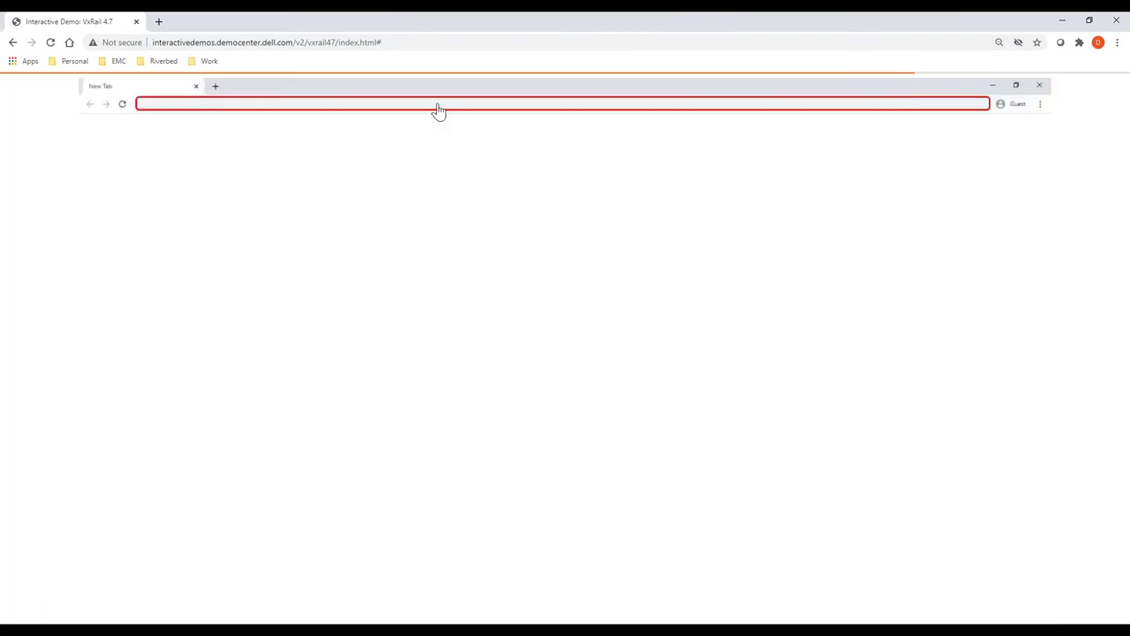
pyautogui.click(439, 111)
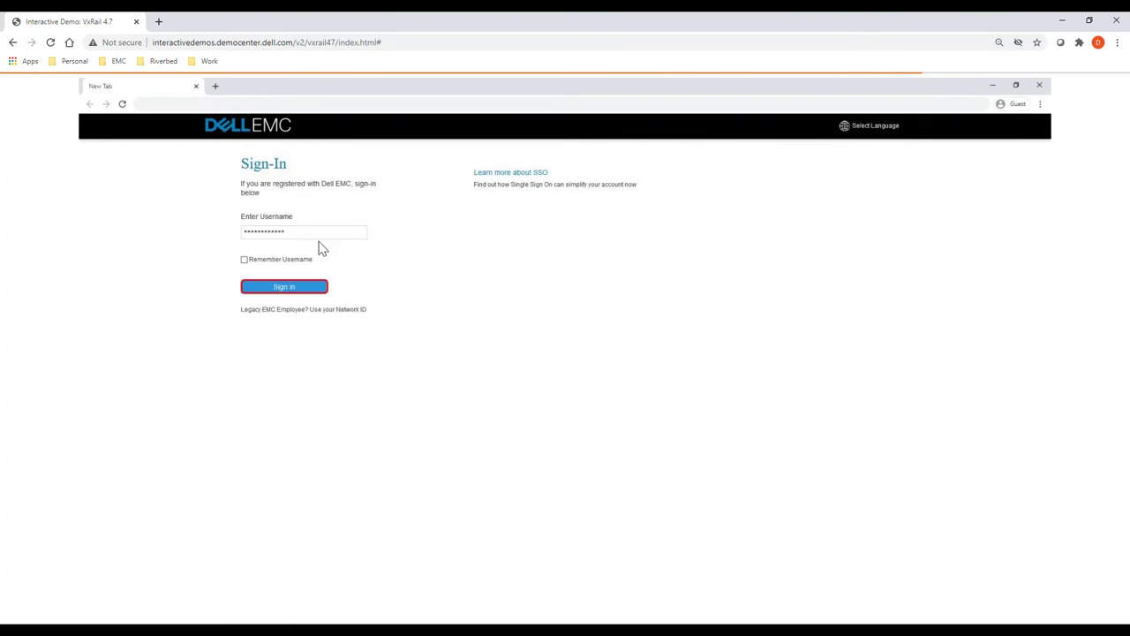
# - Sign in to the portal with the account username and password, accepting the VxRail ACE terms and dismissing the welcome notice
pyautogui.click(316, 290)
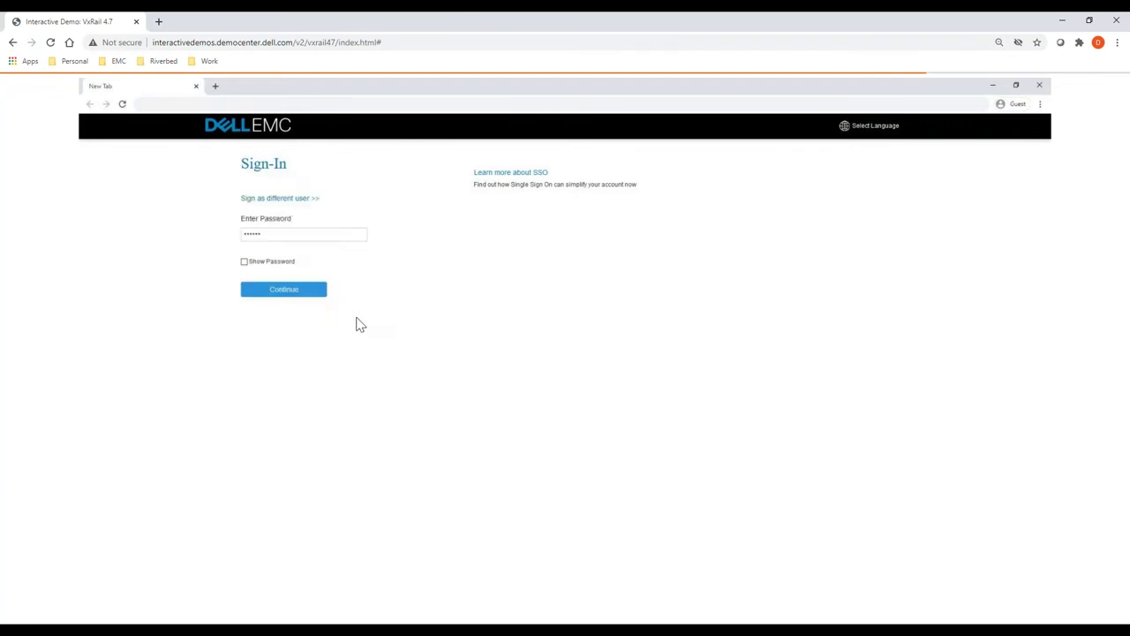
pyautogui.click(306, 293)
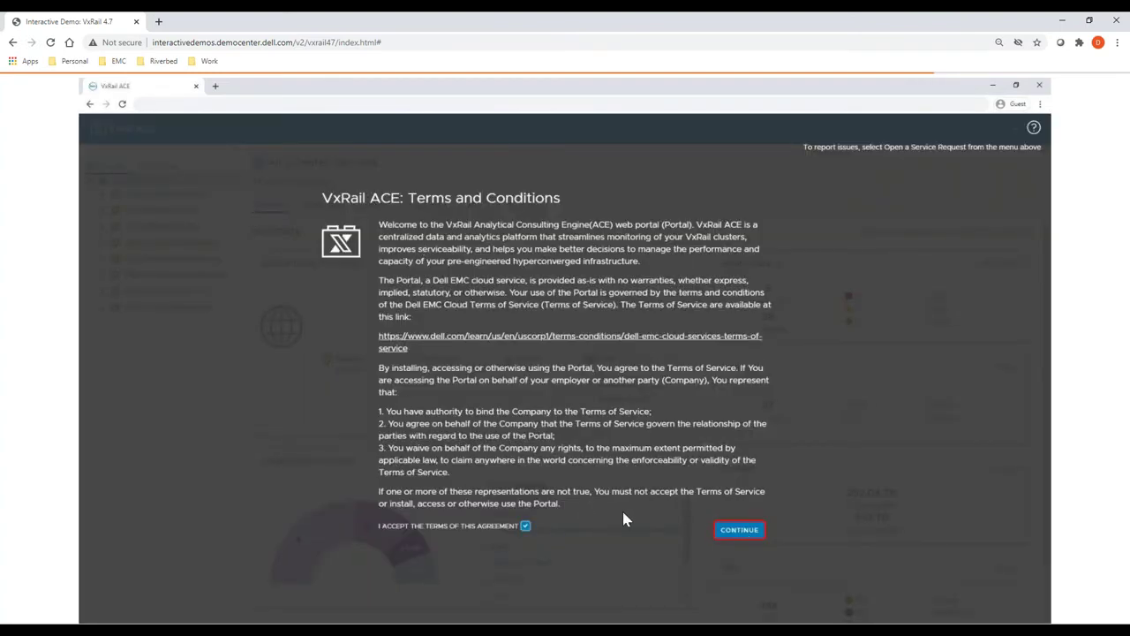
pyautogui.click(739, 531)
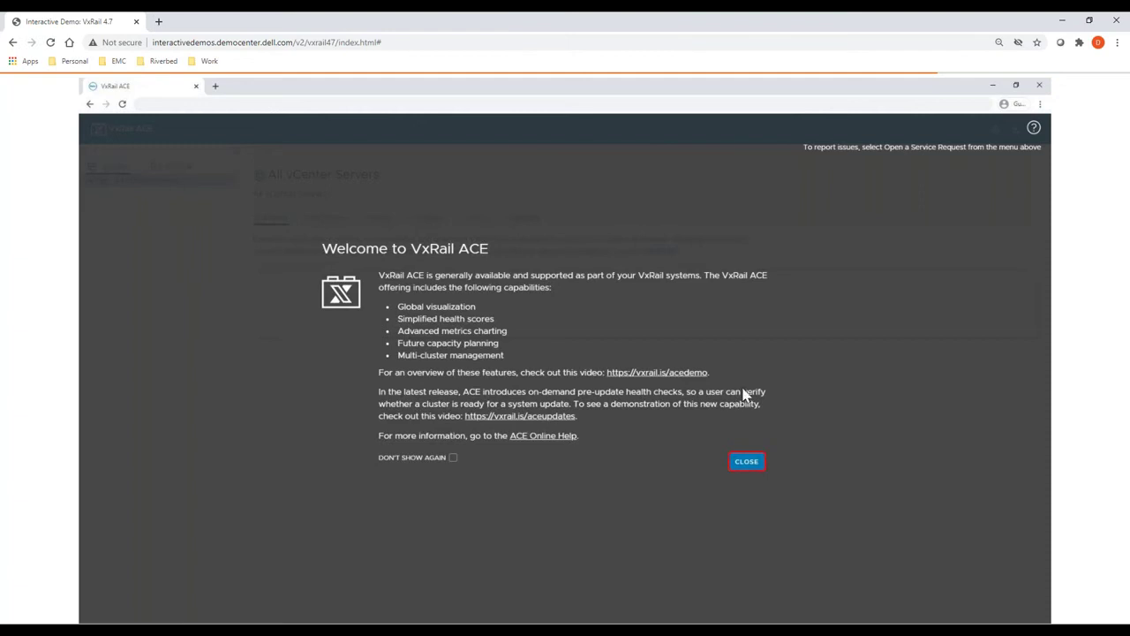
pyautogui.click(747, 463)
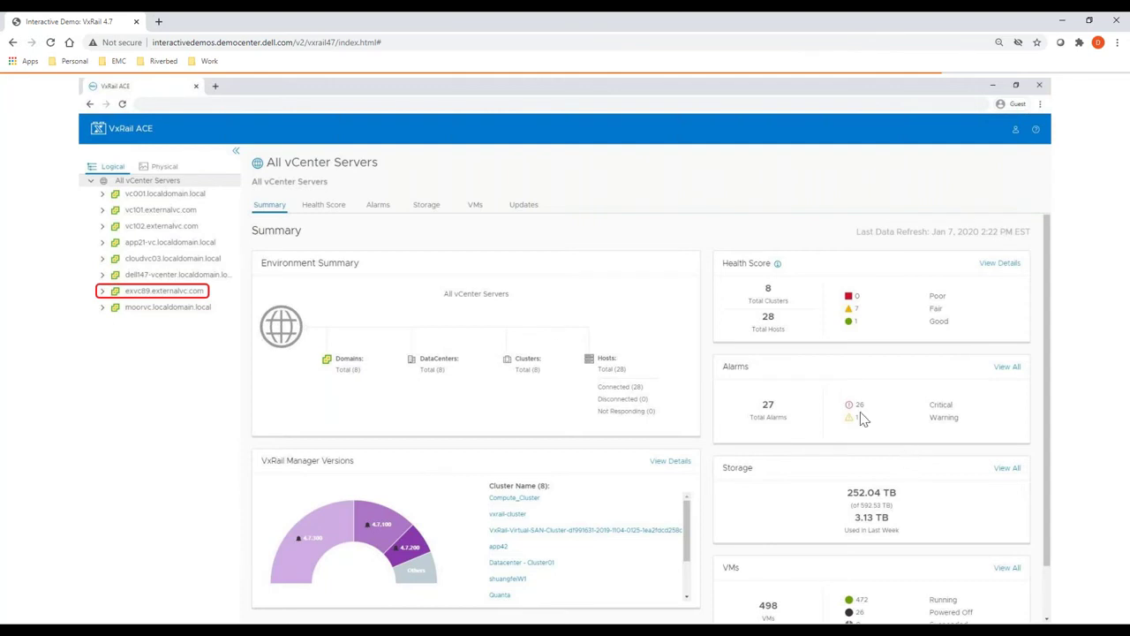
# - Open the exvc89.externalvc.com vCenter server and expand it down to the summary of its app42 cluster
pyautogui.click(162, 292)
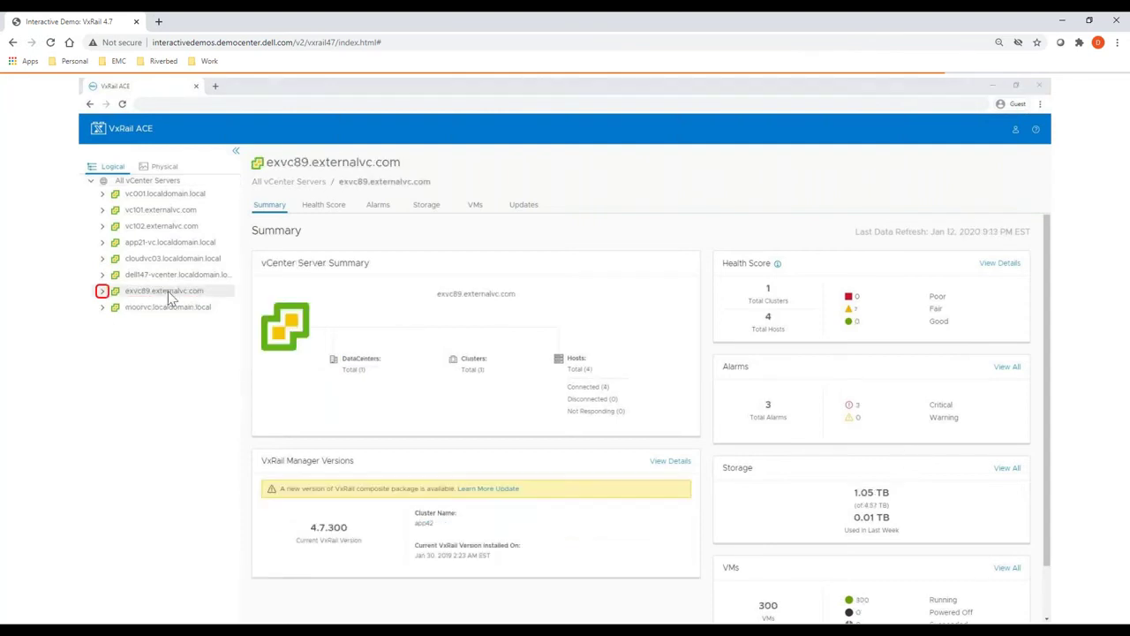
pyautogui.click(102, 292)
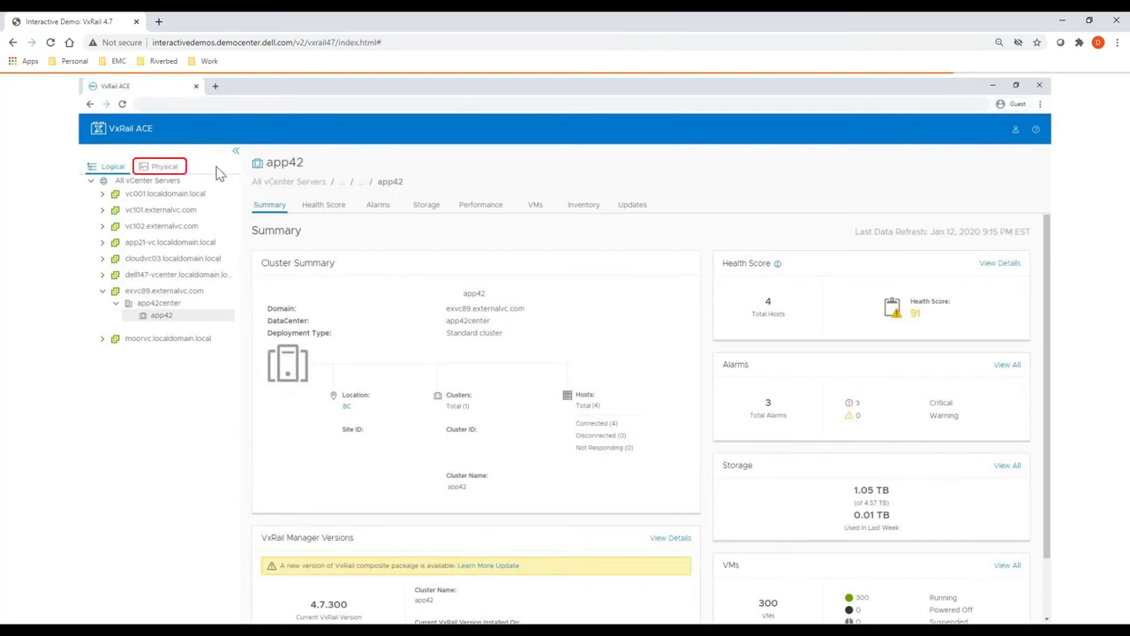
# - View cluster health by geographic location for the United States, and return to the logical view of app42
pyautogui.click(166, 168)
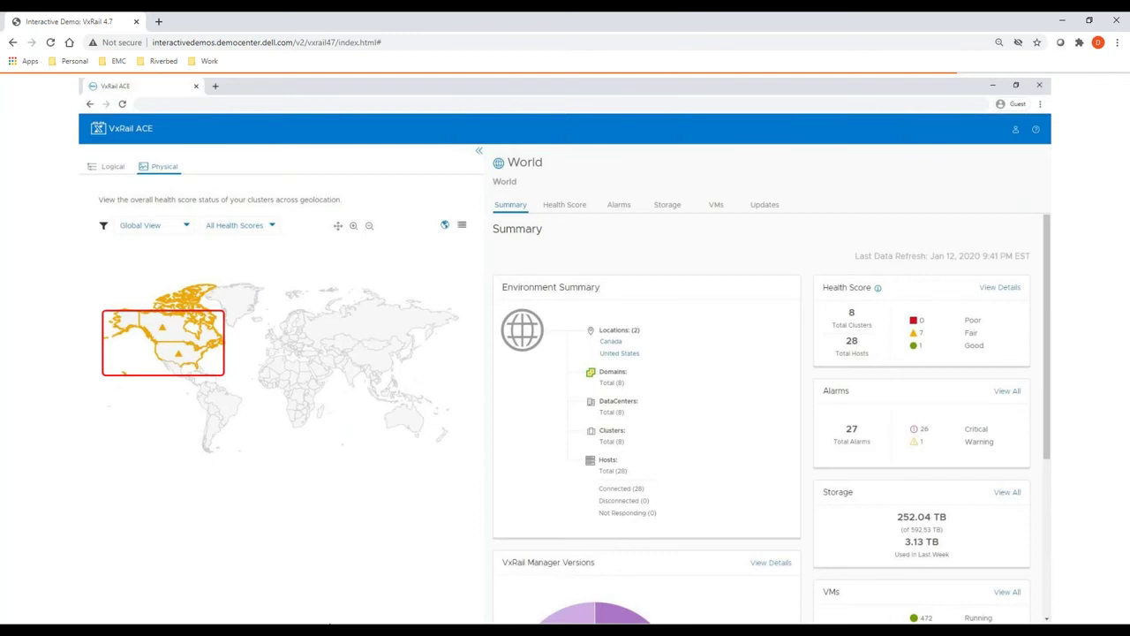
pyautogui.click(196, 359)
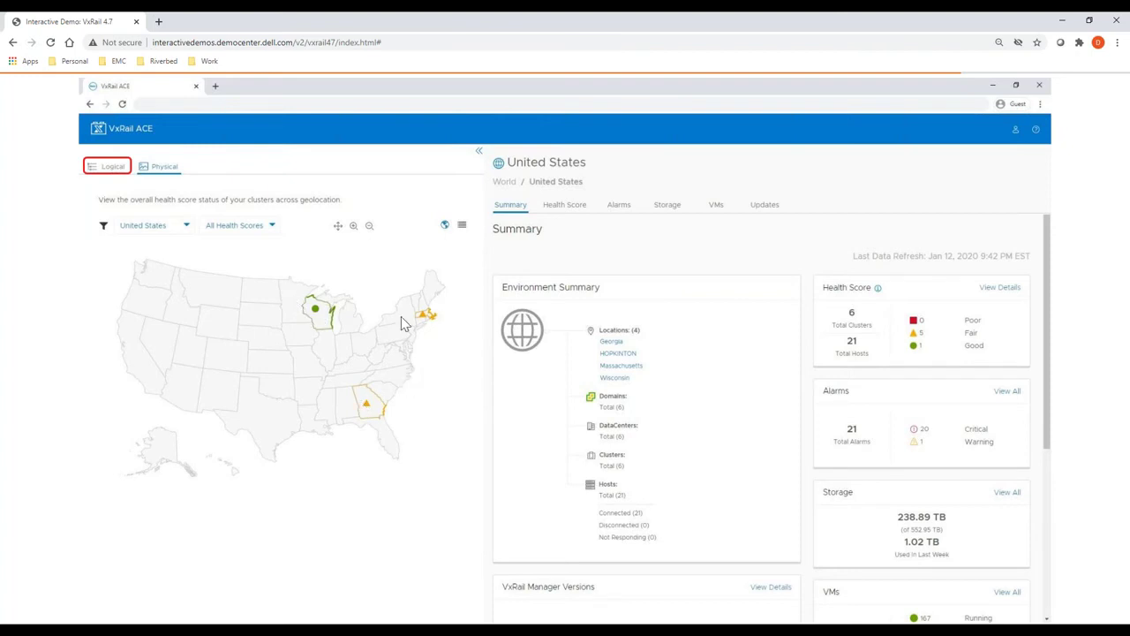
pyautogui.click(113, 167)
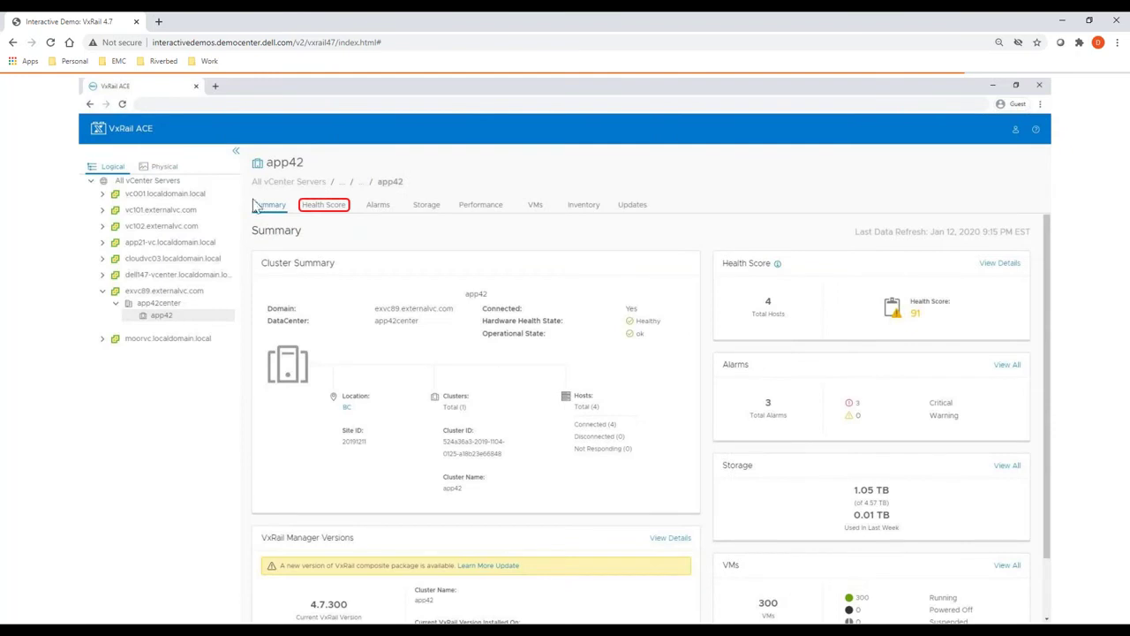
# - Show app42's health score timeline for the last 1 week and inspect the first net/usage_average anomaly in the health score details
pyautogui.click(325, 207)
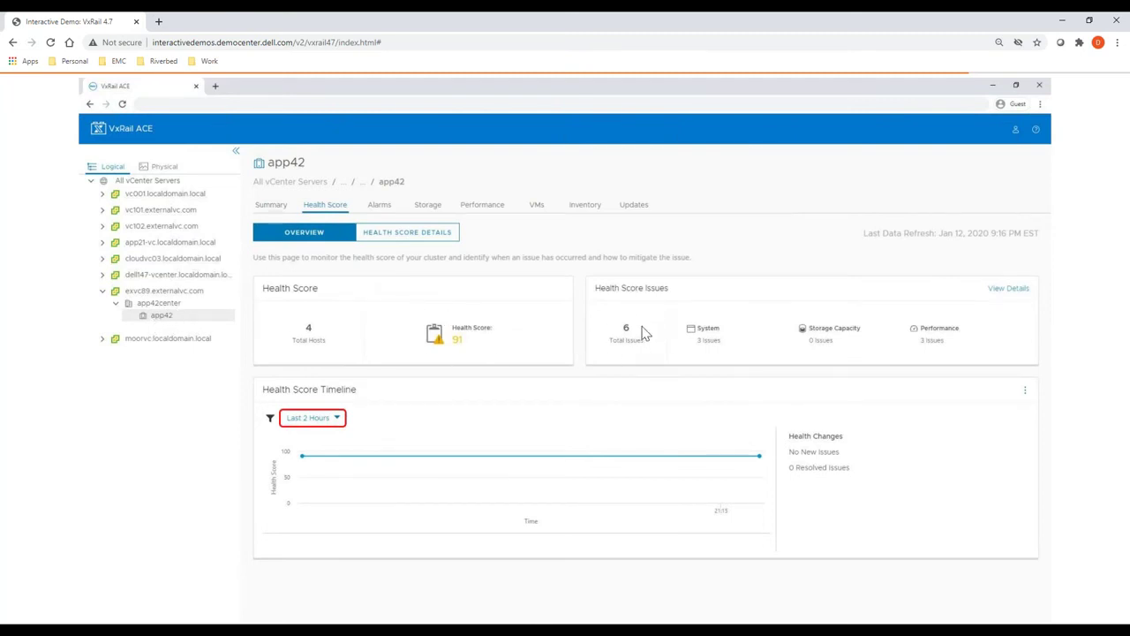
pyautogui.click(340, 422)
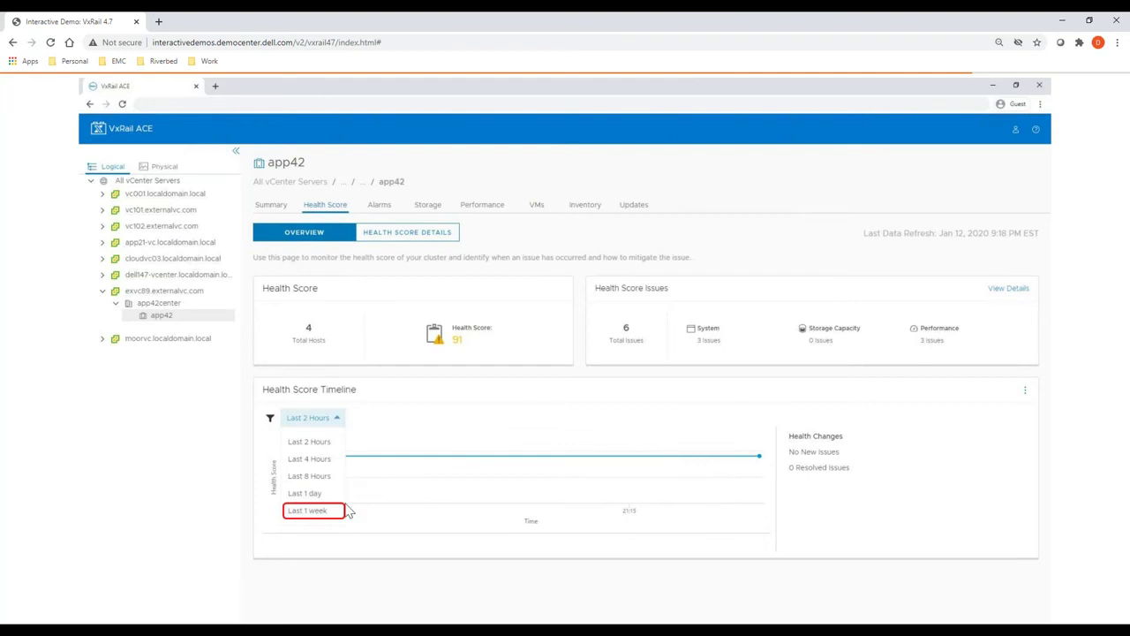
pyautogui.click(318, 511)
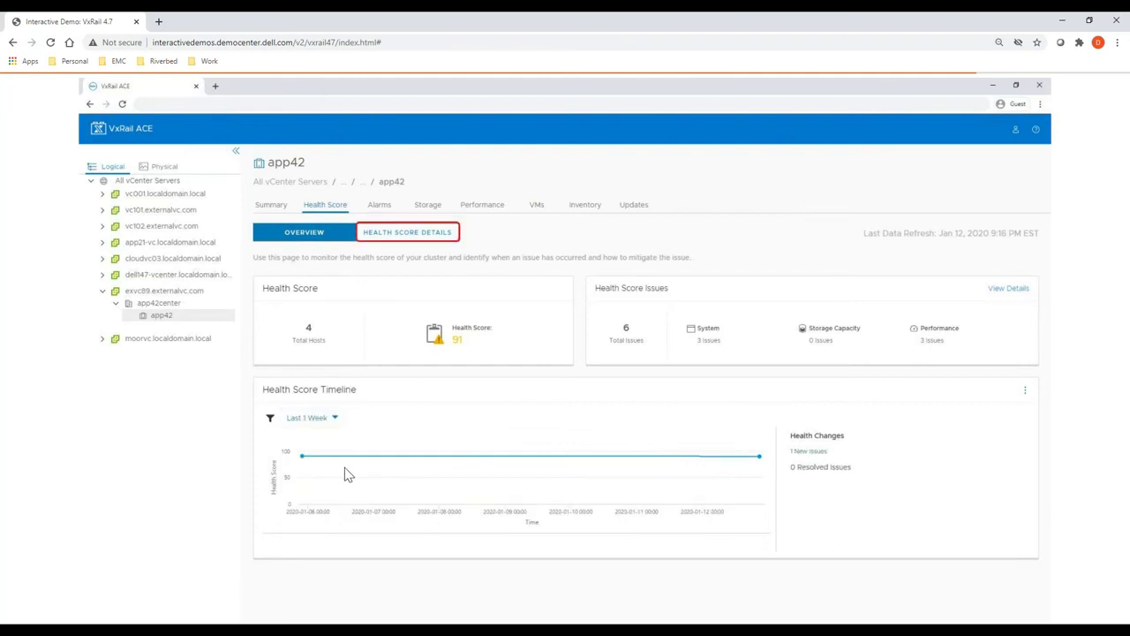
pyautogui.click(428, 239)
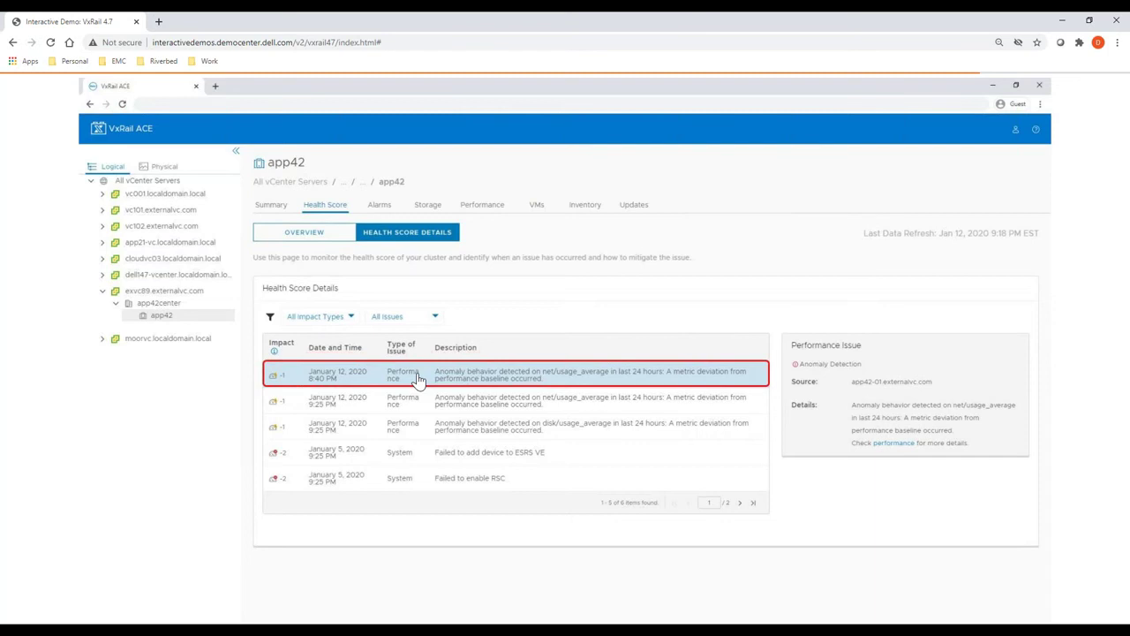
pyautogui.click(467, 372)
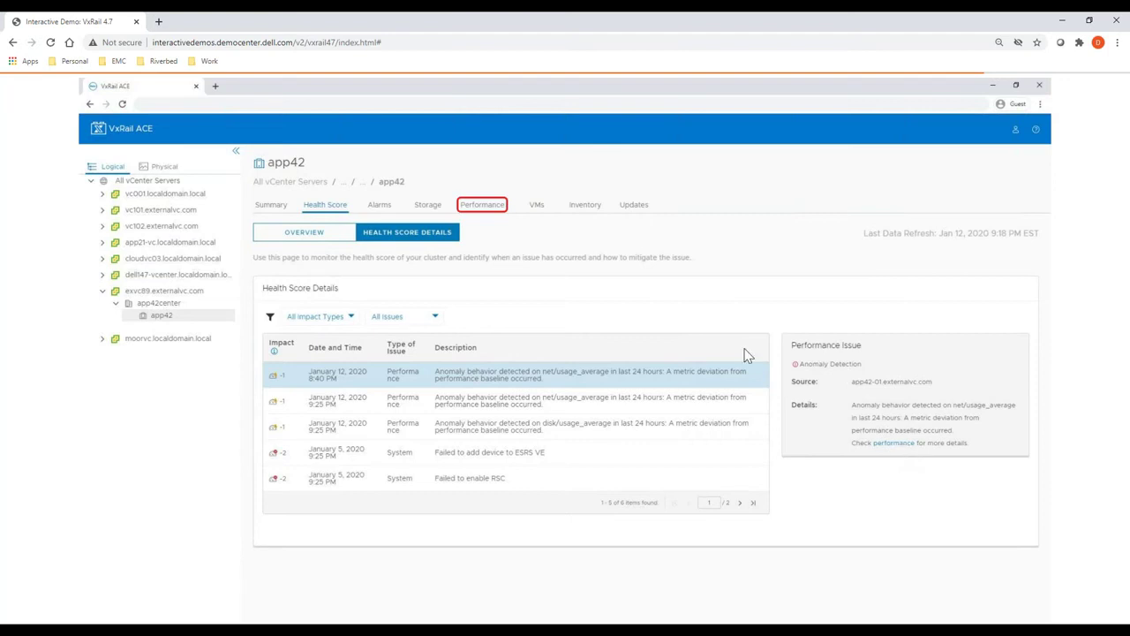
# - Examine app42's detailed performance timelines, from CPU and memory to disk and networking anomalies
pyautogui.click(494, 210)
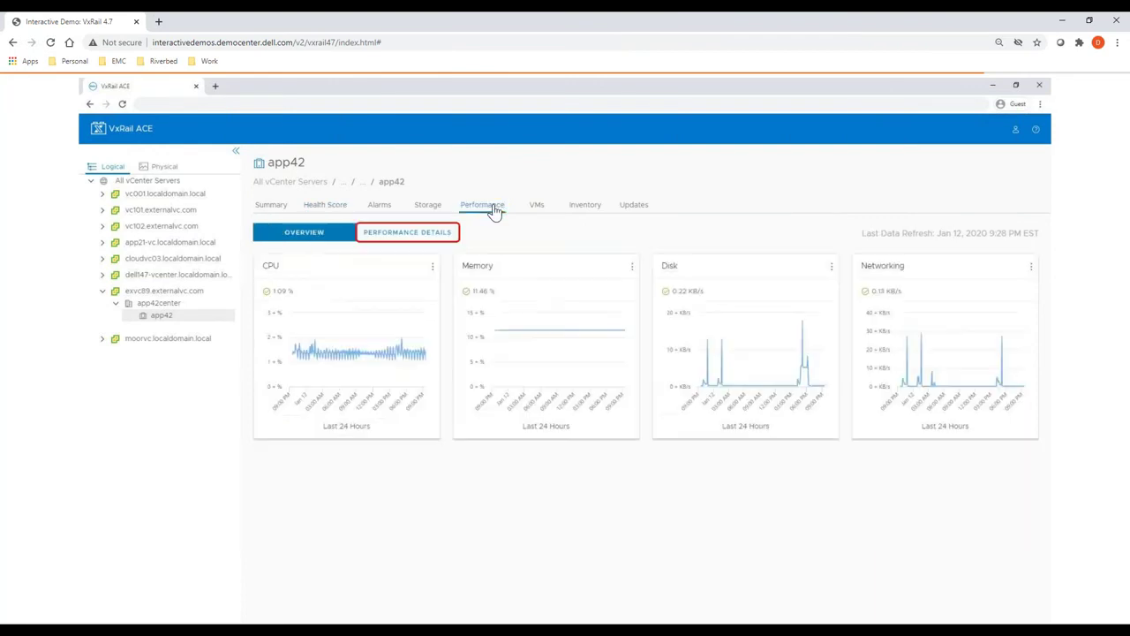
pyautogui.click(439, 240)
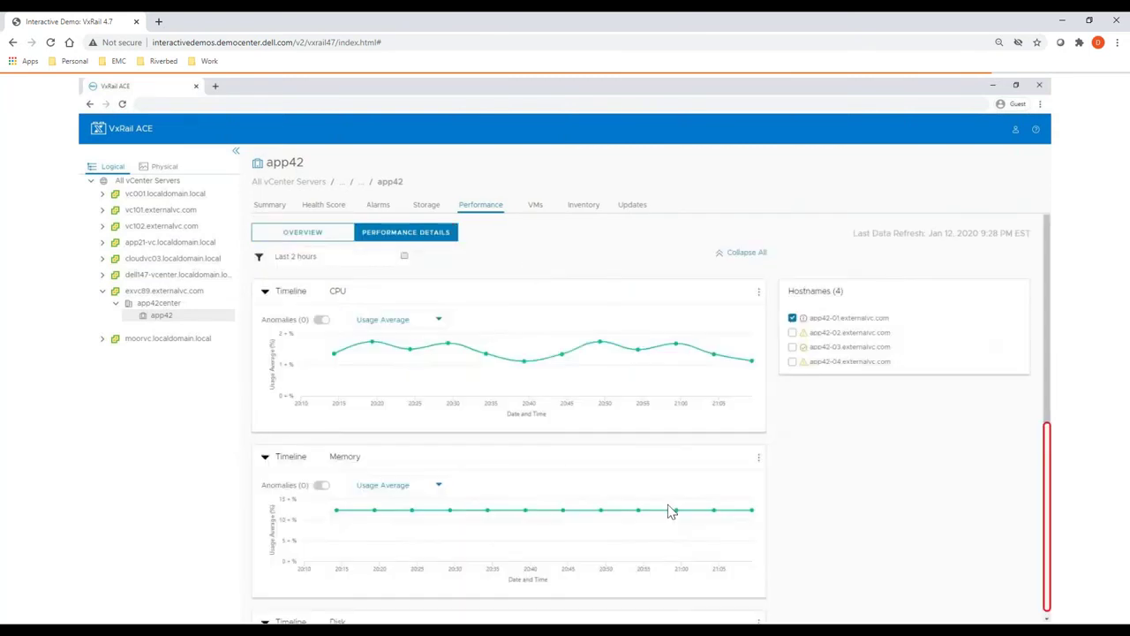
pyautogui.click(1049, 567)
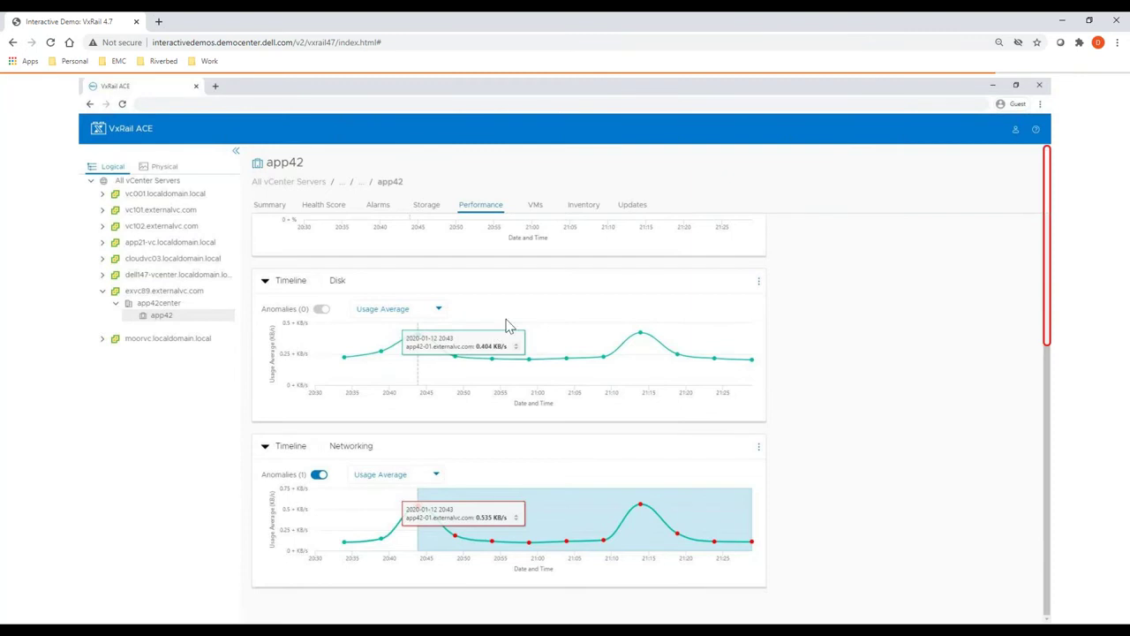
pyautogui.click(1046, 246)
# - Review app42's alarms, storage capacity and usage trend, and virtual machine details
pyautogui.click(380, 206)
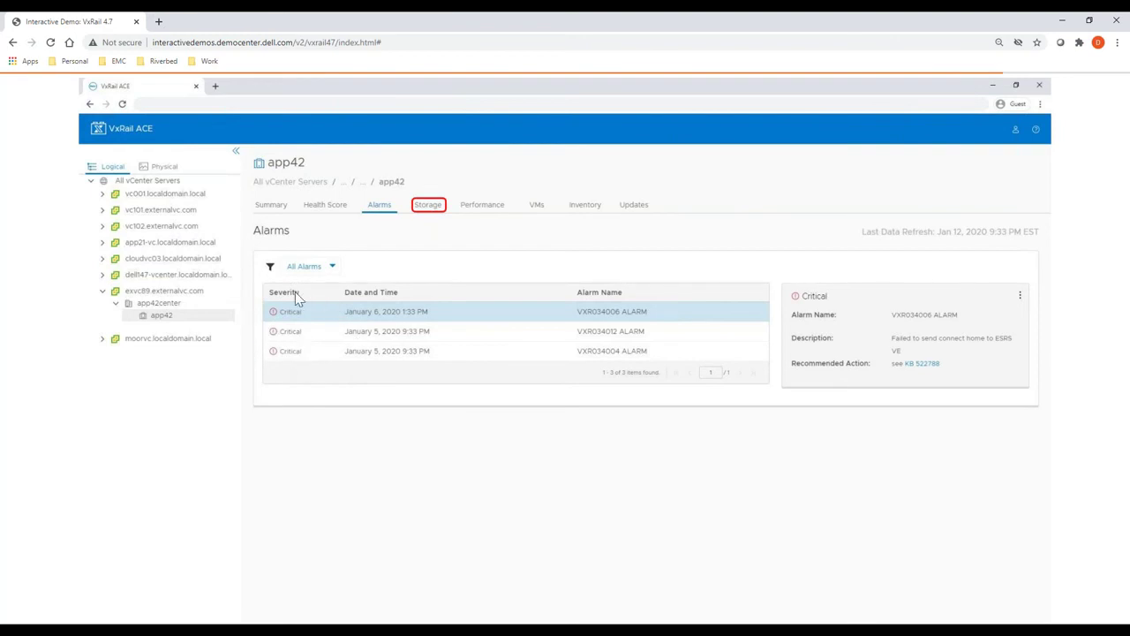
pyautogui.click(431, 210)
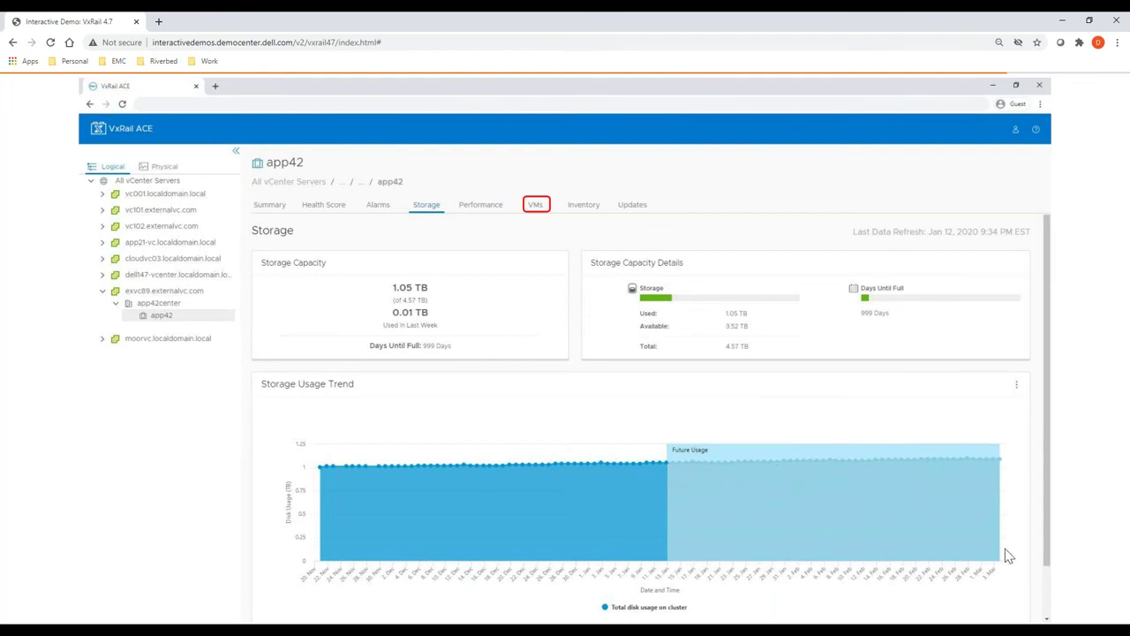
pyautogui.click(539, 205)
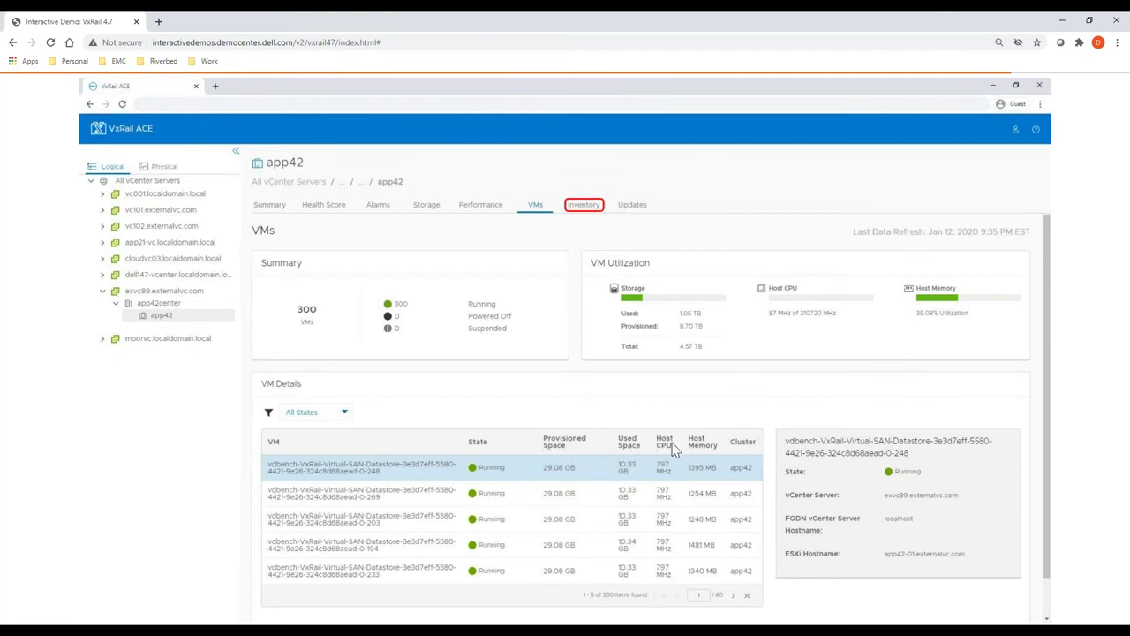
# - Review the cluster information and appliance information in app42's inventory
pyautogui.click(586, 206)
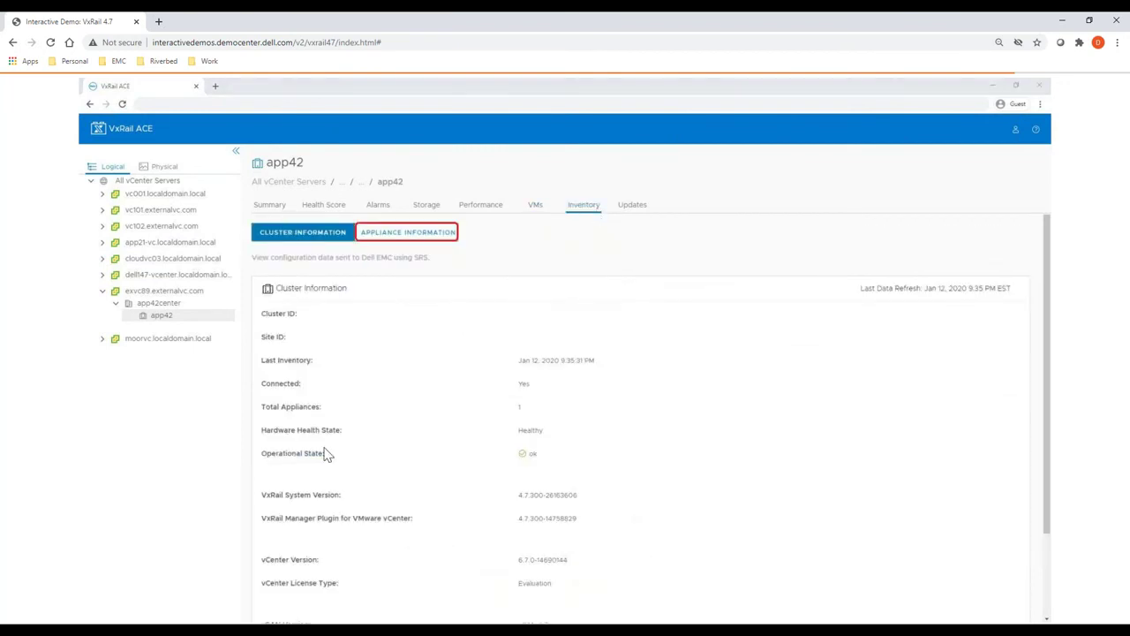
pyautogui.click(430, 236)
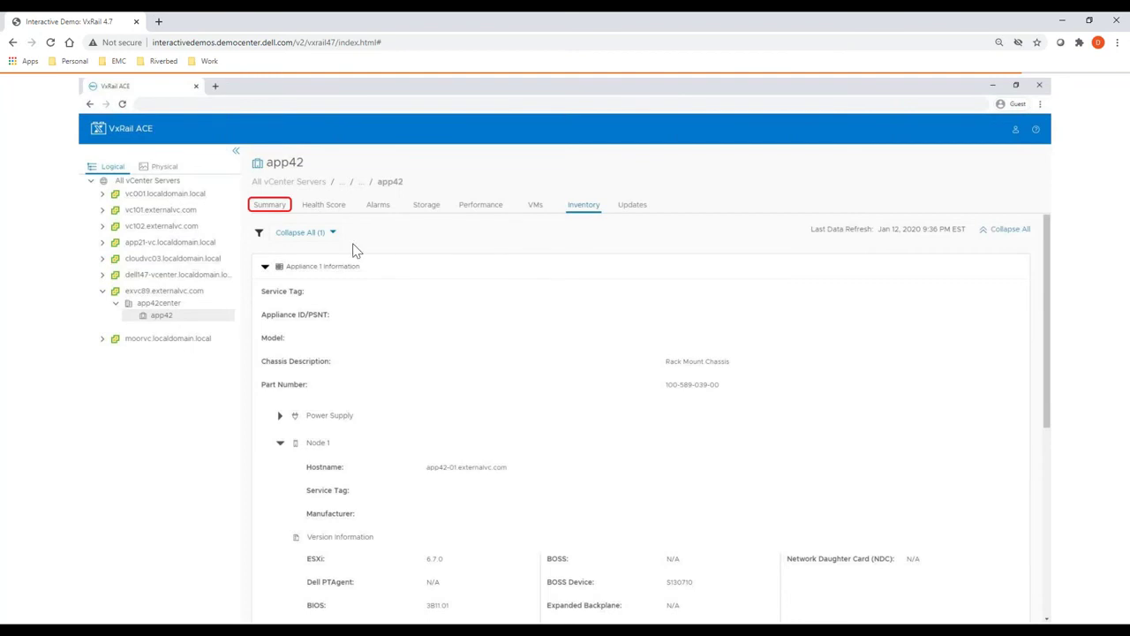
# - Select the 4.7.100 version group in the All vCenter Servers summary and open the available updates
pyautogui.click(264, 209)
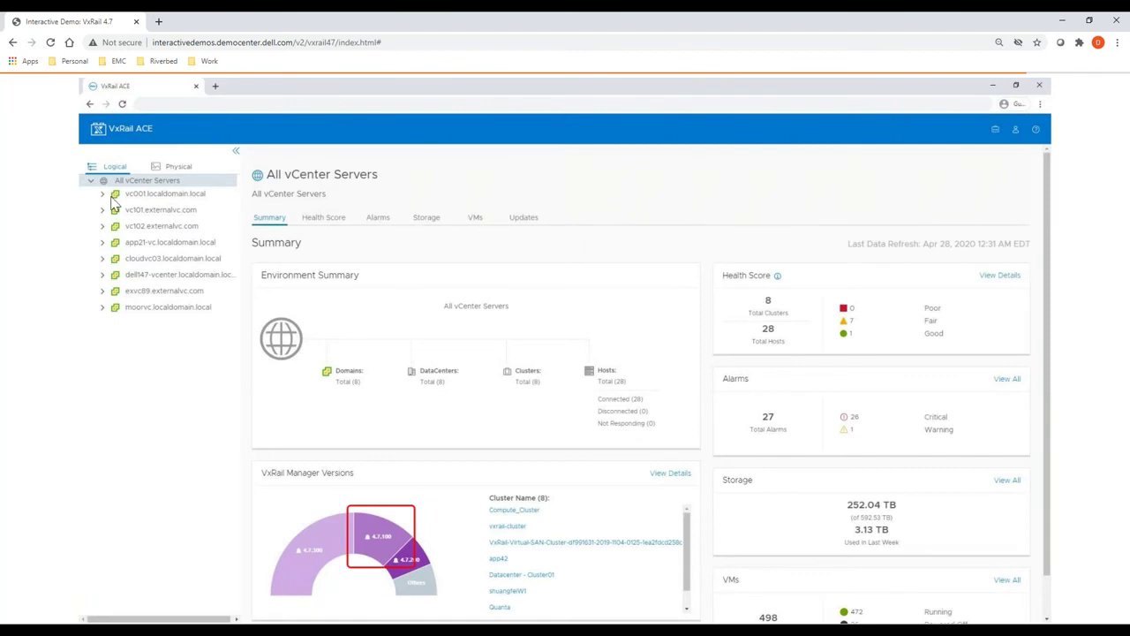
pyautogui.click(384, 543)
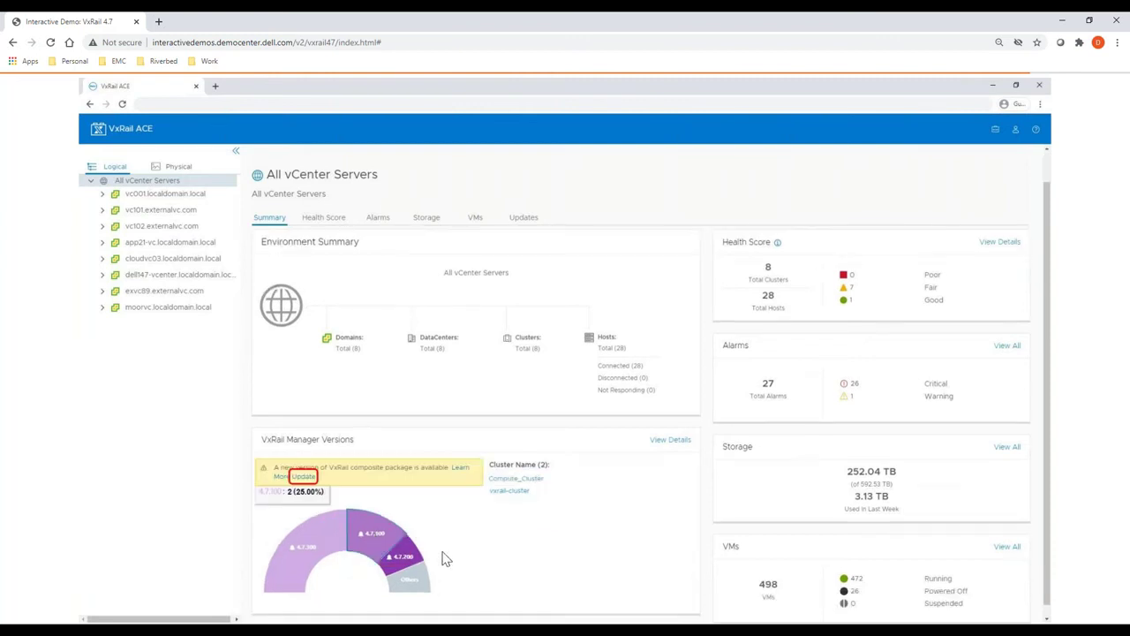
pyautogui.click(303, 477)
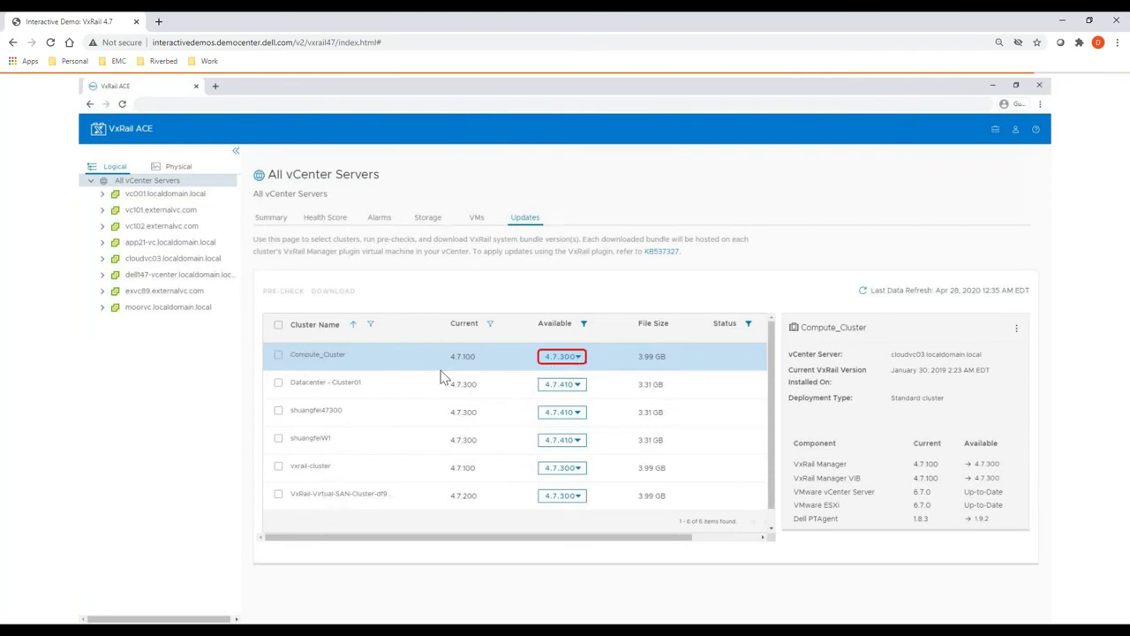
# - Choose version 4.7.300 as Compute_Cluster's available update and select both Compute_Cluster and vxrail-cluster
pyautogui.click(583, 363)
pyautogui.click(566, 380)
pyautogui.click(277, 354)
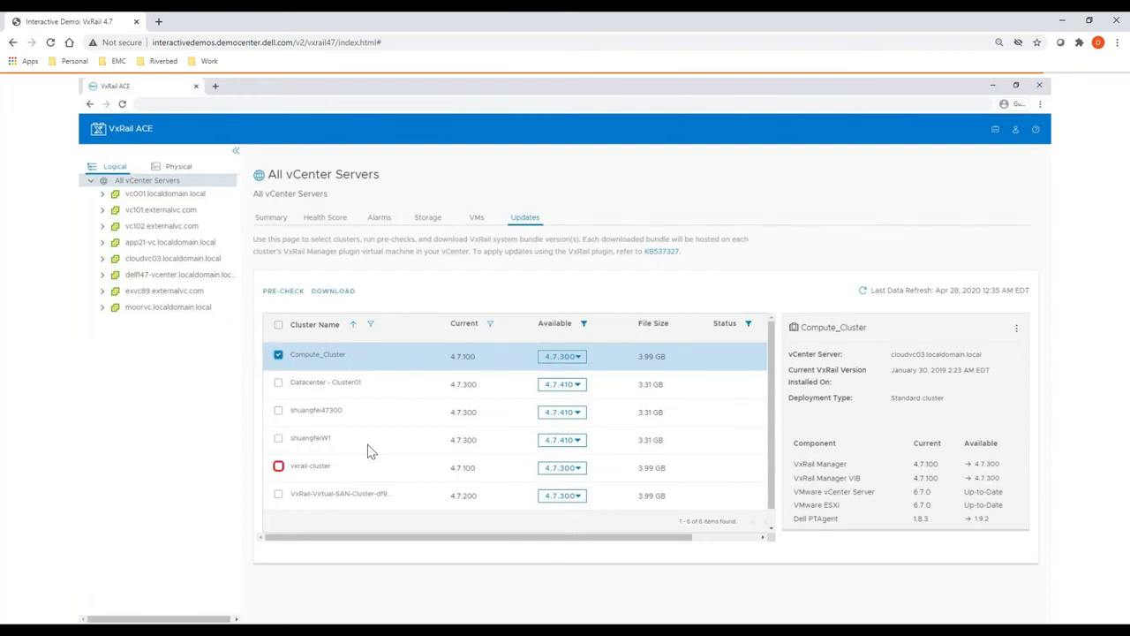
pyautogui.click(278, 467)
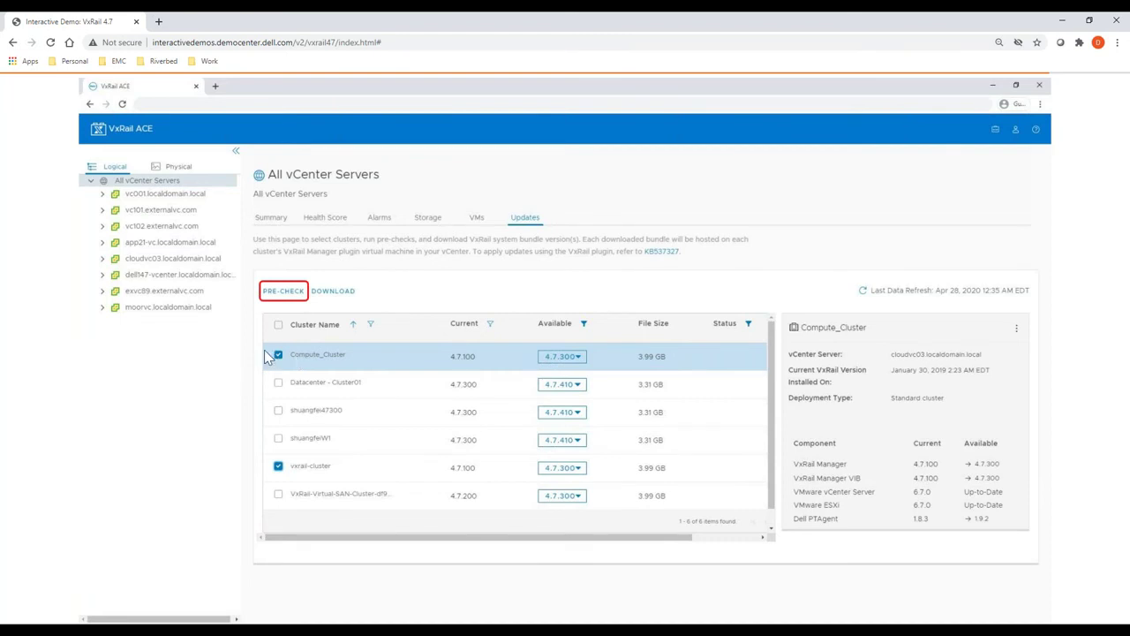
# - Run the update pre-check on Compute_Cluster and vxrail-cluster, after expanding each cluster's component versions for review
pyautogui.click(282, 291)
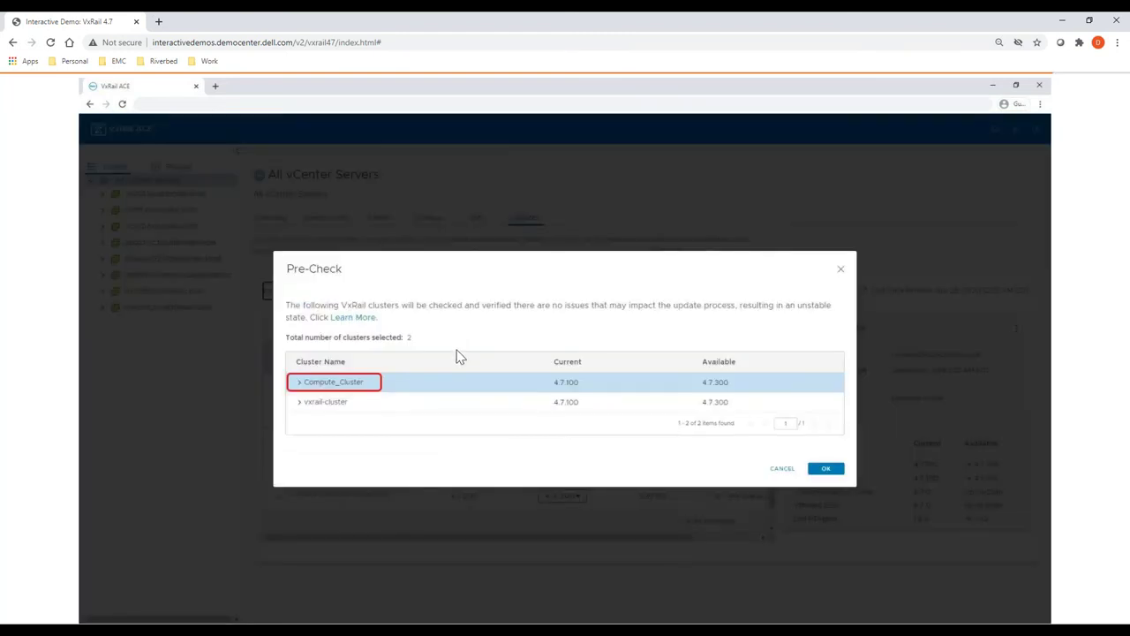
pyautogui.click(351, 388)
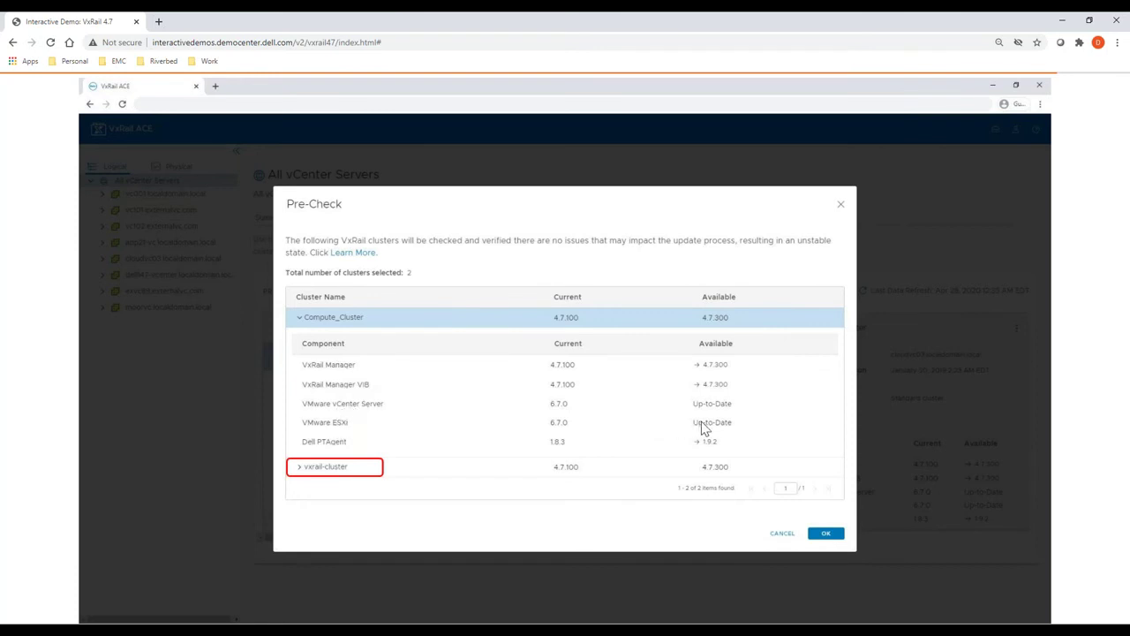
pyautogui.click(320, 474)
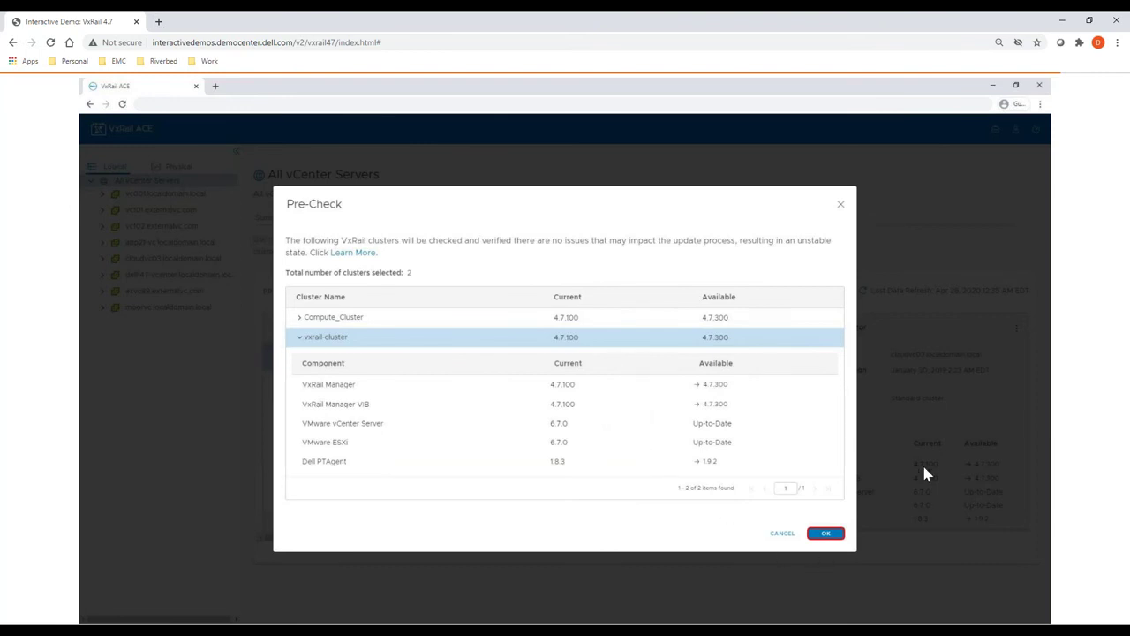
pyautogui.click(830, 534)
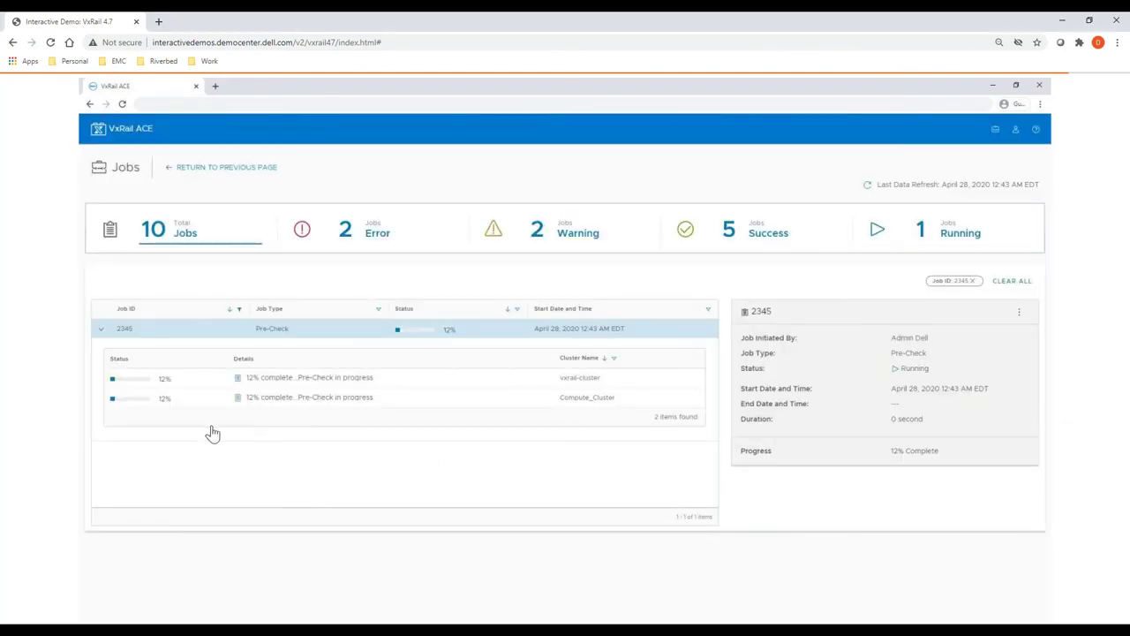
# - Review vxrail-cluster's pre-check task details, once while the check is running and again after it finishes
pyautogui.click(244, 382)
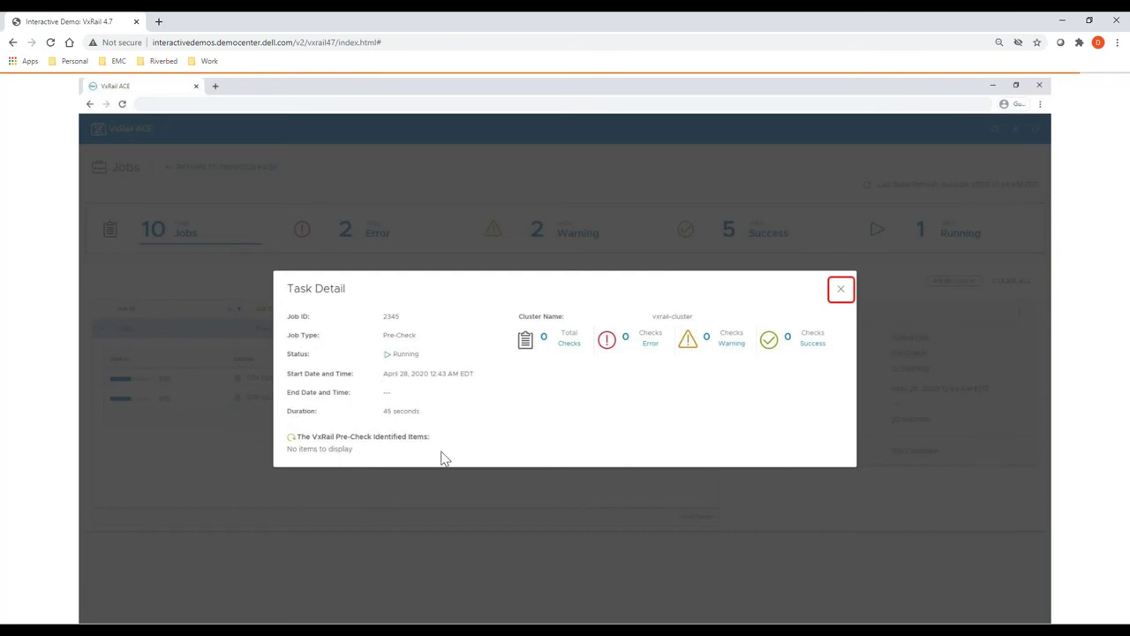
pyautogui.click(842, 291)
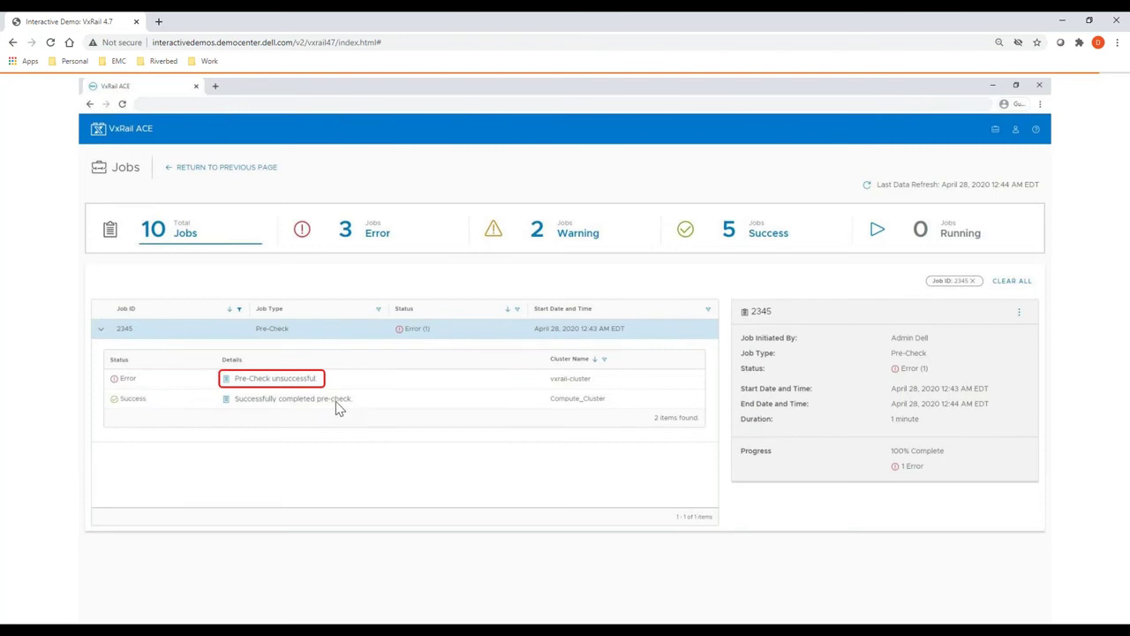
pyautogui.click(278, 382)
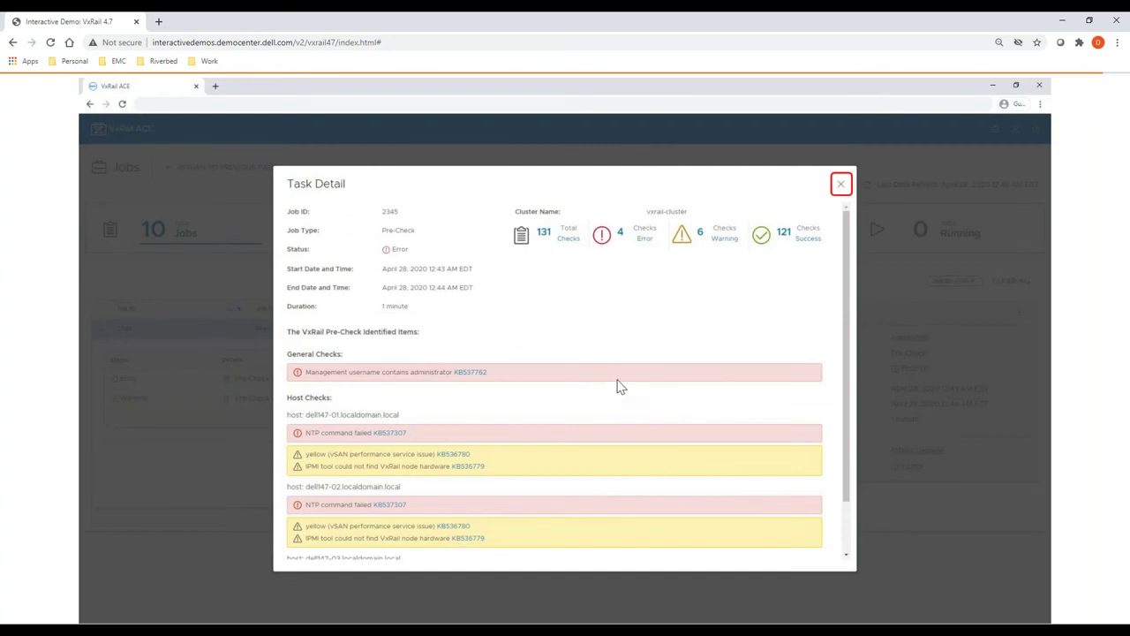
pyautogui.click(841, 185)
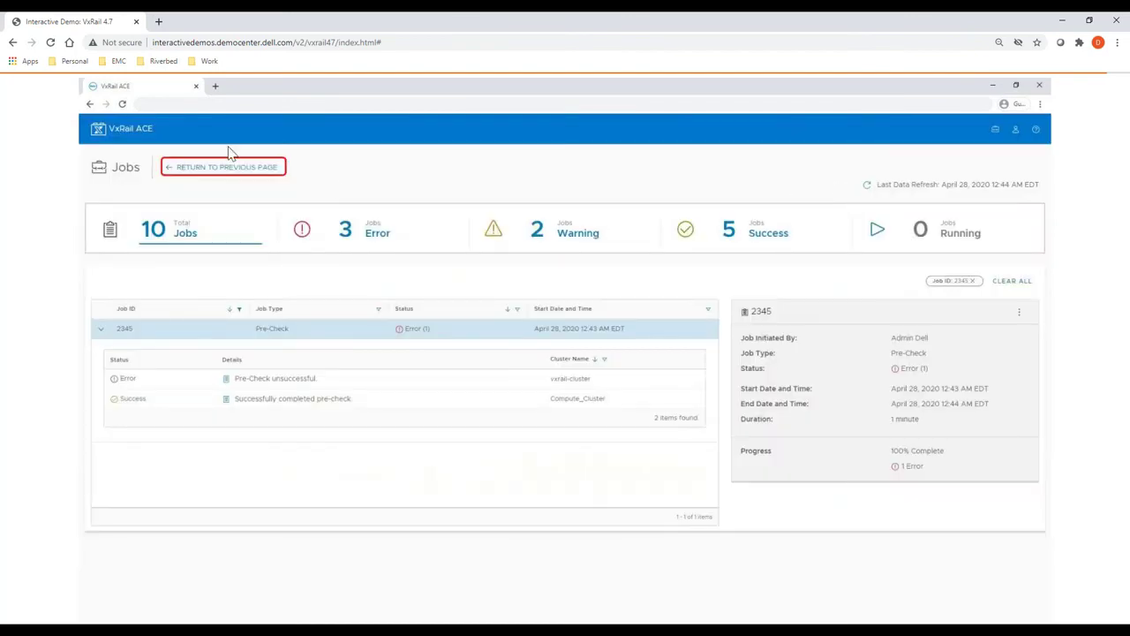
# - Return to the updates page and start downloading the 4.7.300 software bundle for Compute_Cluster
pyautogui.click(223, 170)
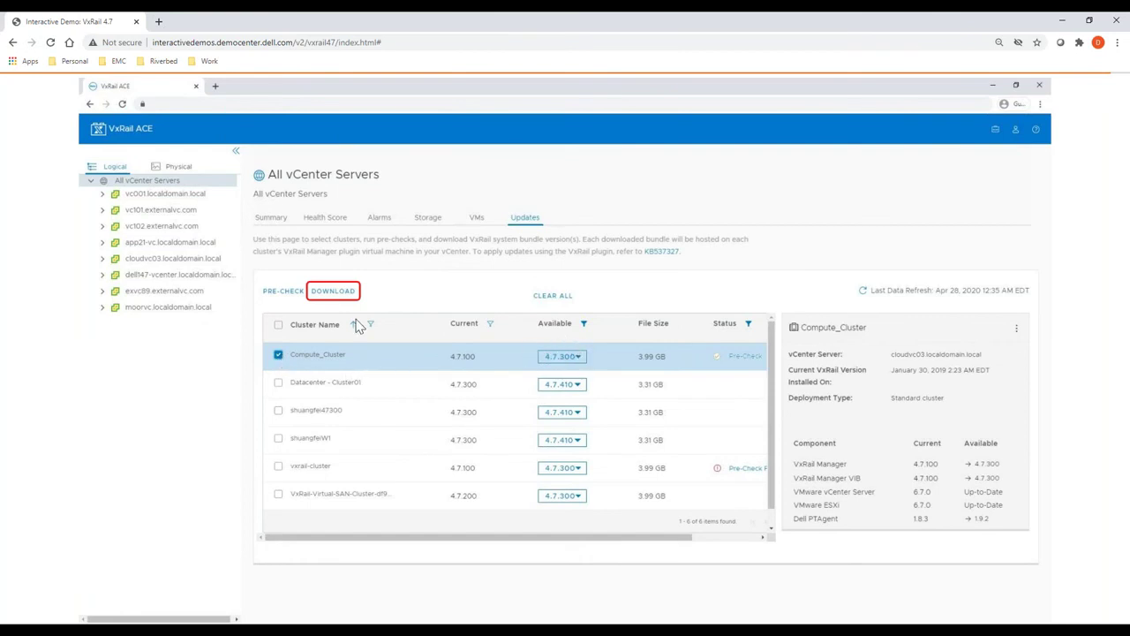
pyautogui.click(345, 293)
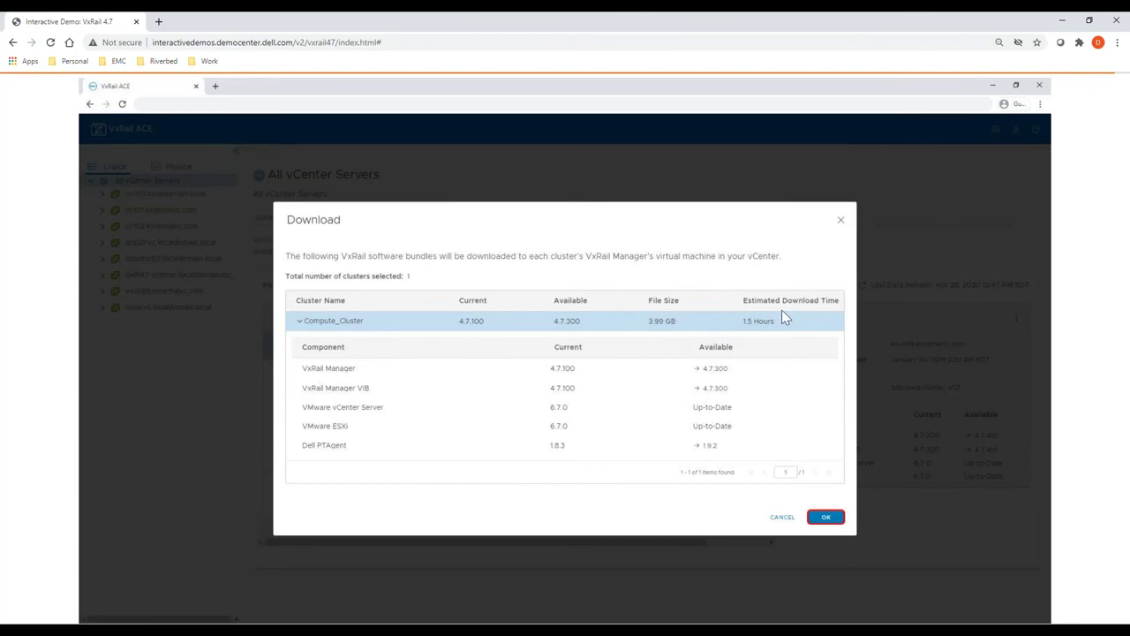
pyautogui.click(836, 520)
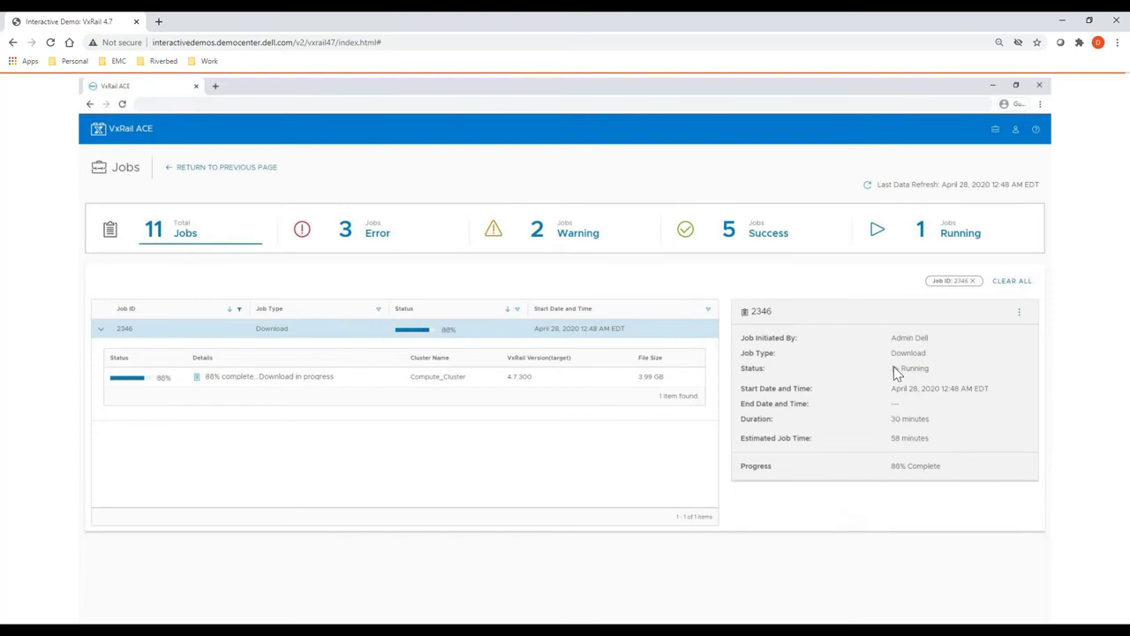
pyautogui.click(946, 430)
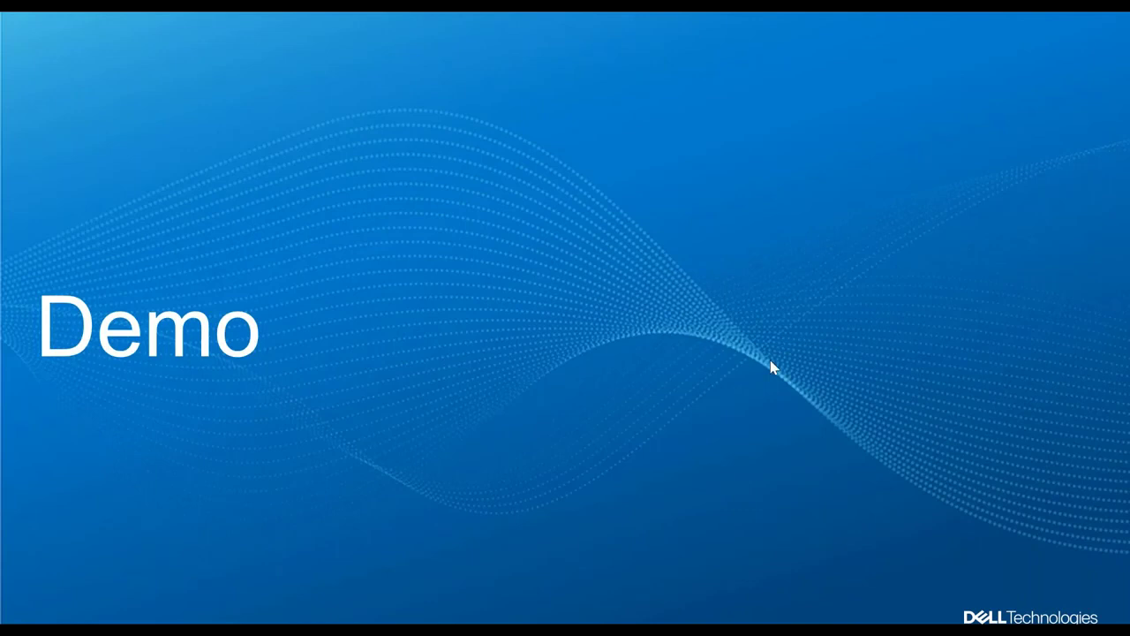
pyautogui.click(770, 360)
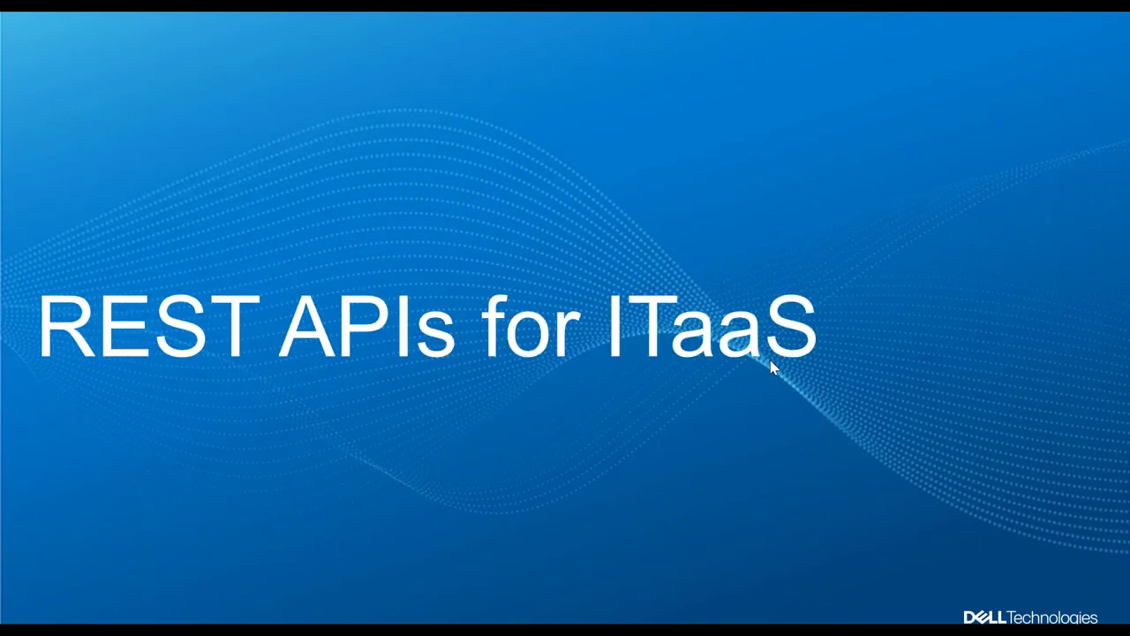
pyautogui.click(544, 395)
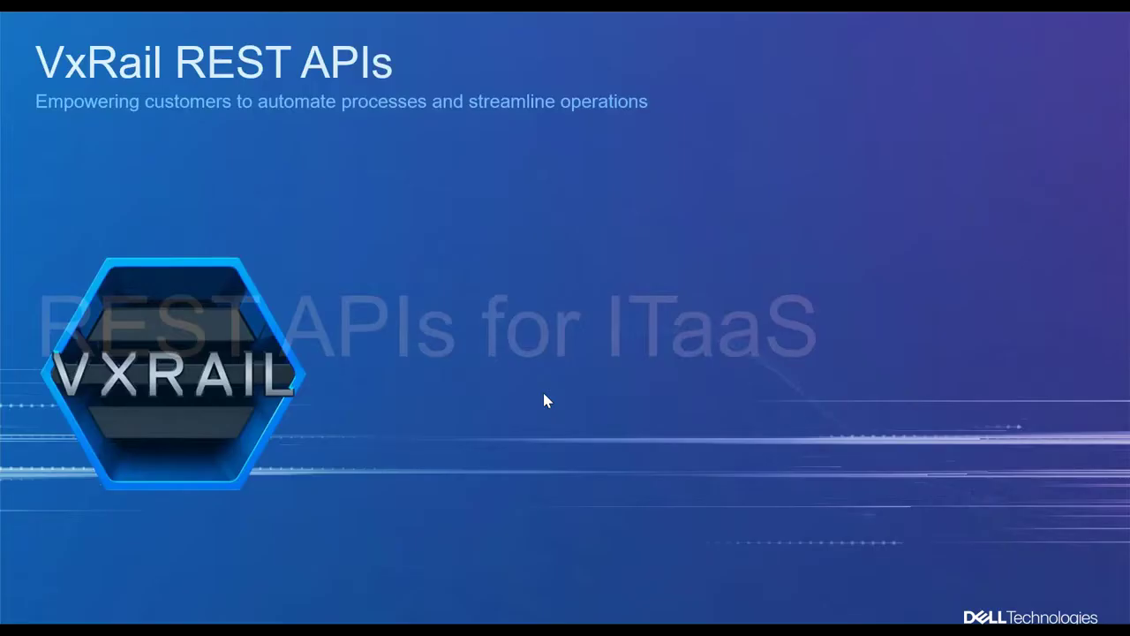